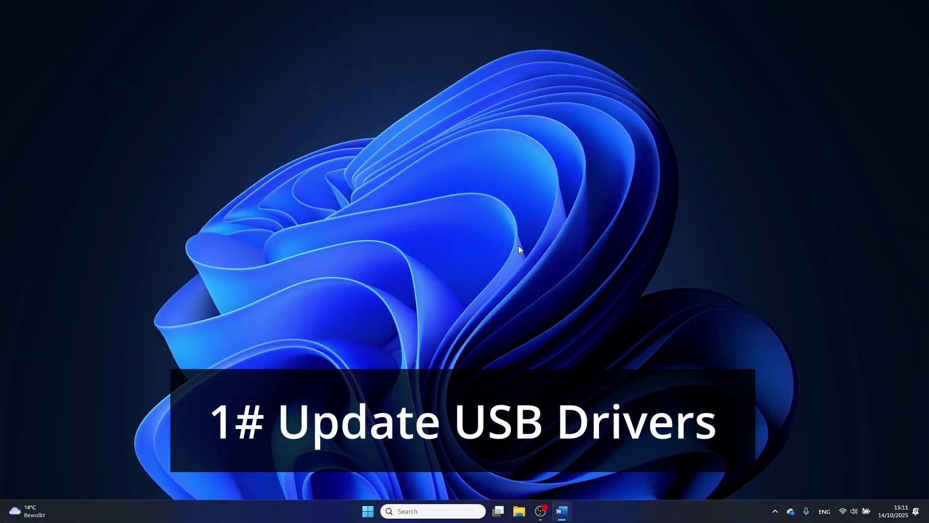
Step: Launch Device Manager from search, centre its window, and expand Universal Serial Bus controllers
click(431, 511)
text(de)
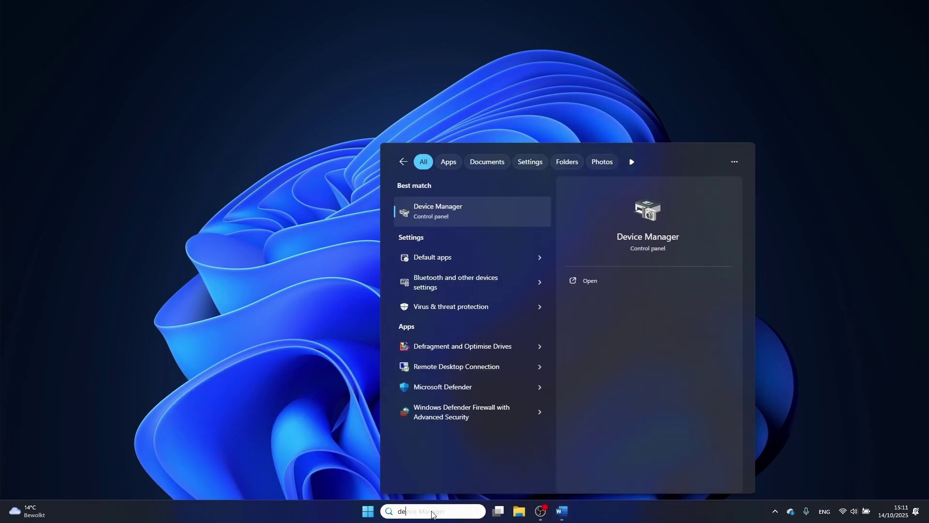
text(vice manager)
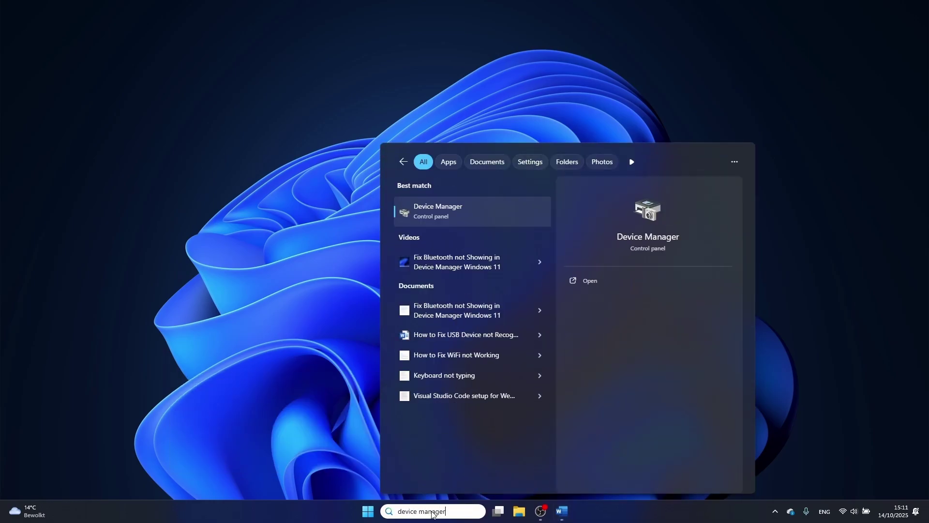
click(450, 212)
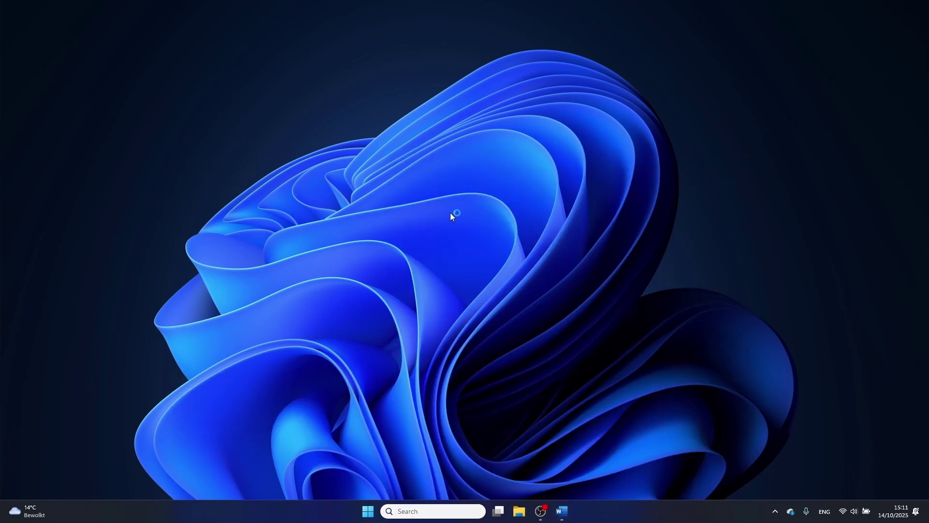
drag(286, 34, 534, 116)
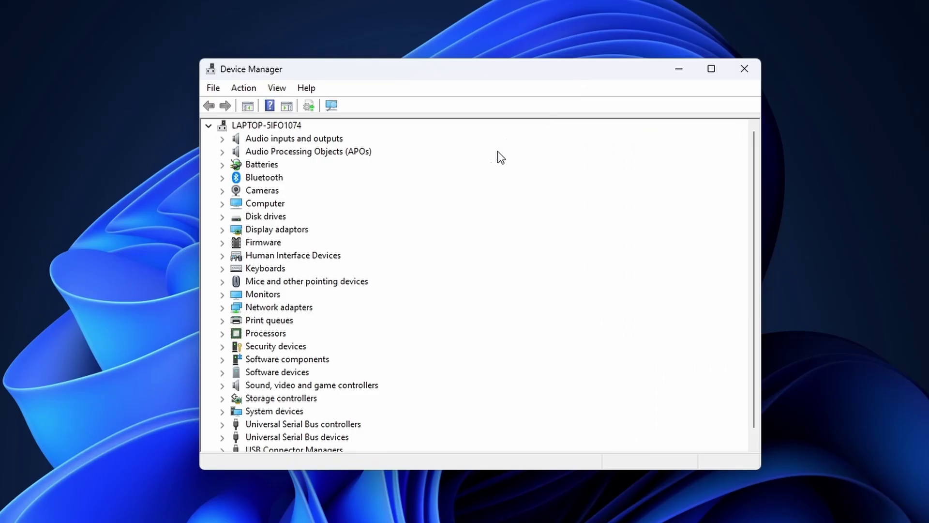
scroll(498, 151, down, 1)
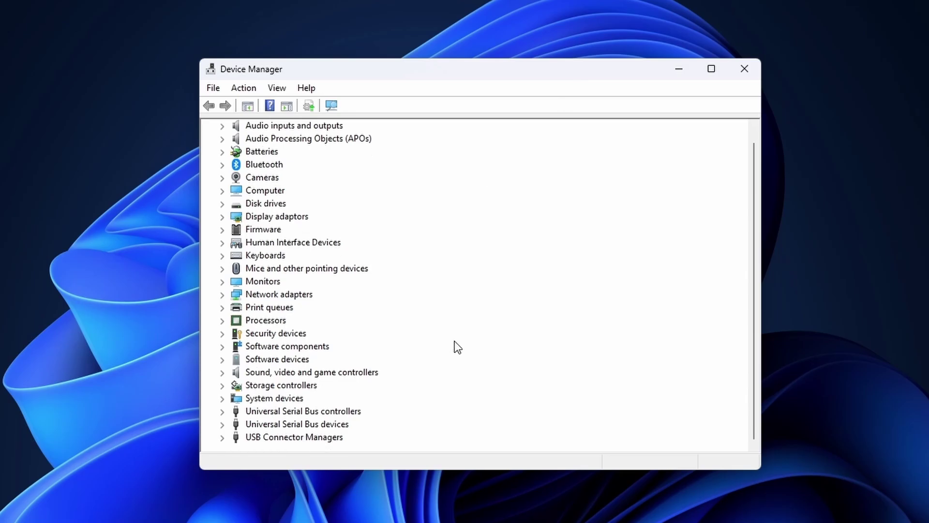
click(223, 411)
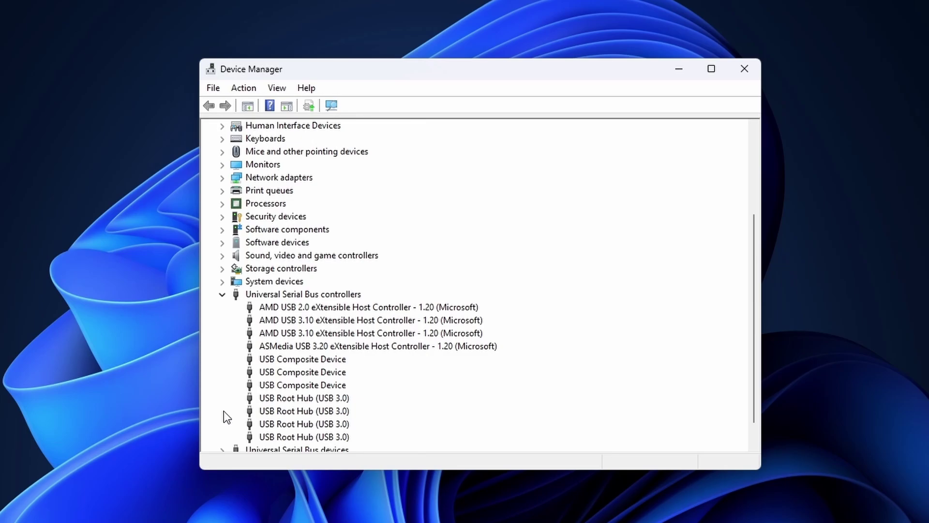
Step: Search automatically for a newer driver for the first USB Root Hub (USB 3.0); none is found
right_click(278, 403)
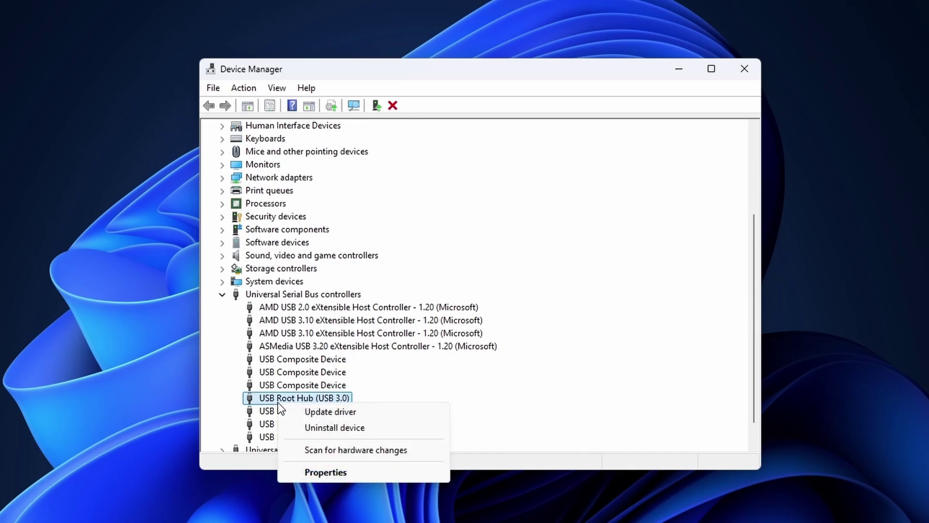
click(327, 412)
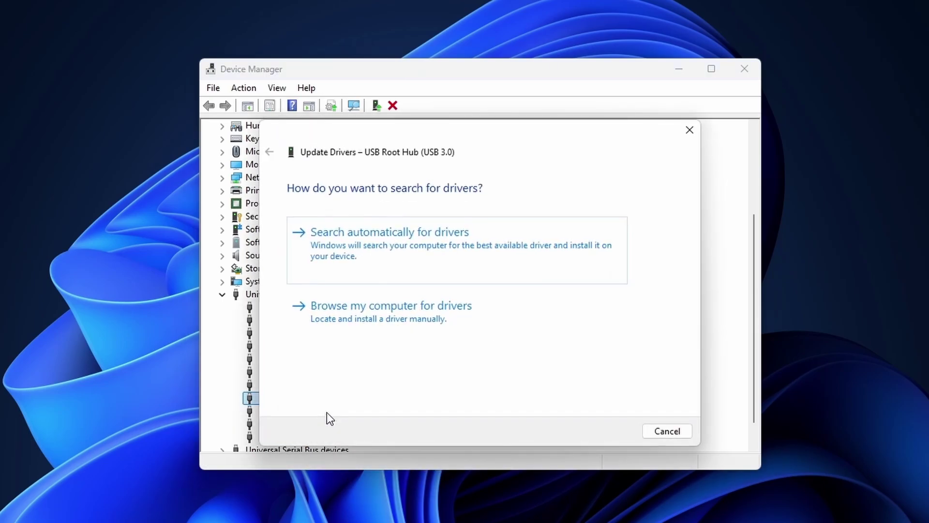
click(400, 239)
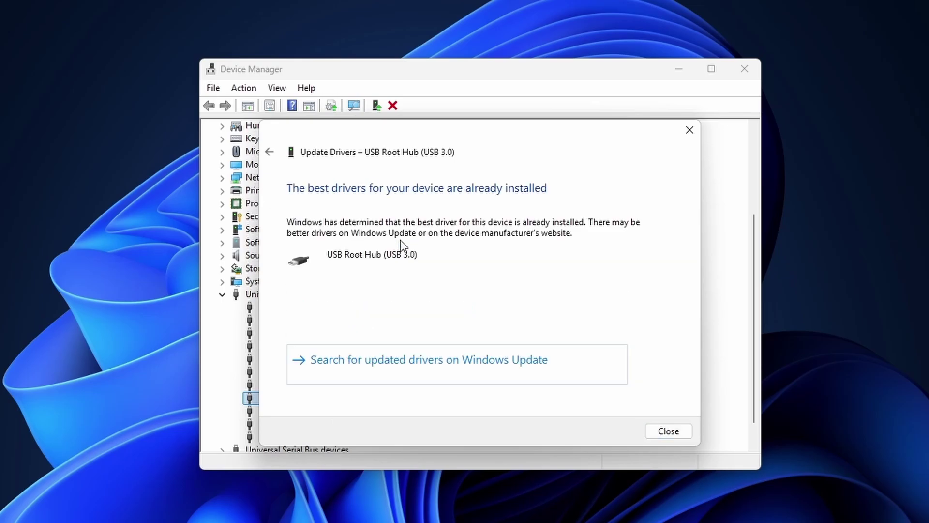
click(668, 431)
Step: Select the second, third and fourth USB Root Hub (USB 3.0) entries in turn
click(321, 410)
click(317, 424)
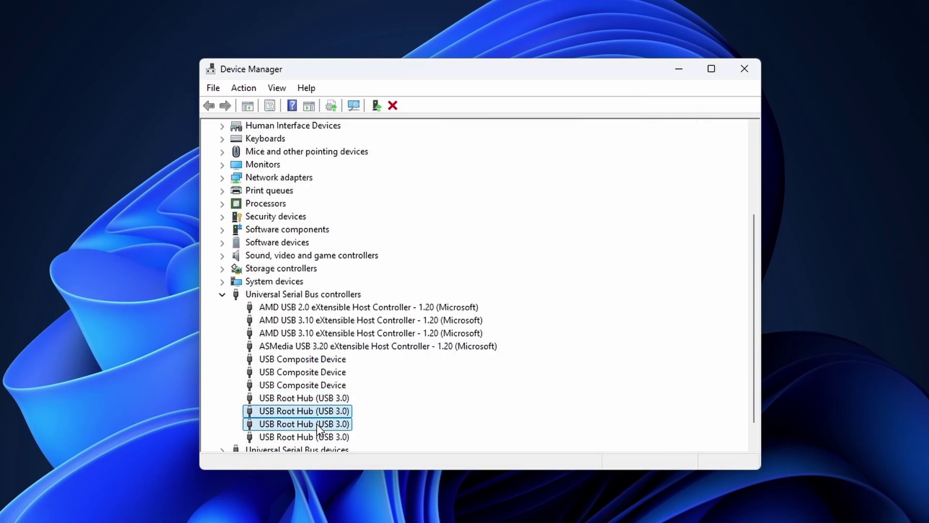
click(312, 436)
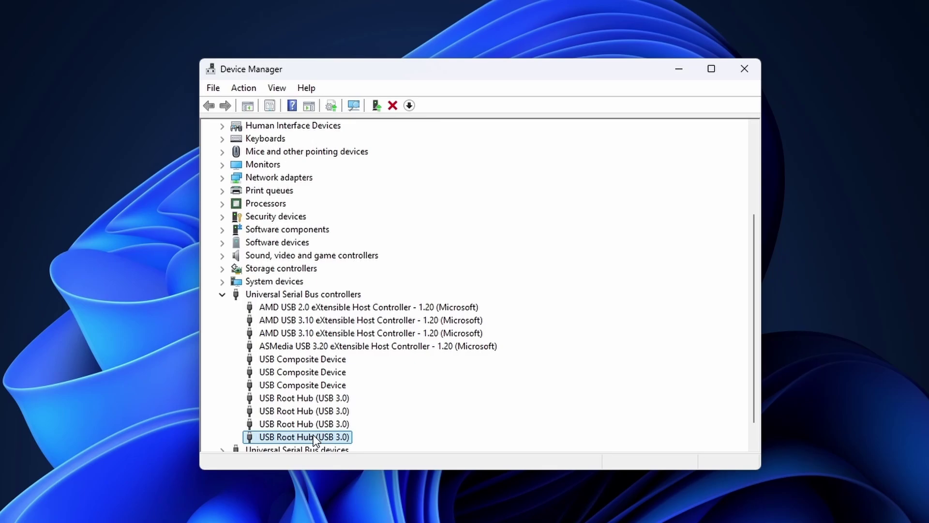
Step: Uninstall the first USB Root Hub (USB 3.0) device, confirming the removal
right_click(305, 403)
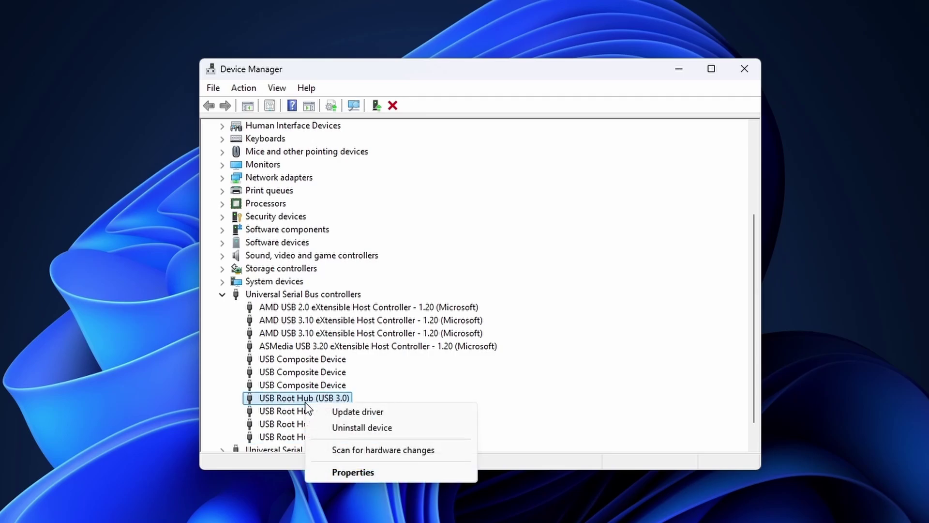
click(357, 427)
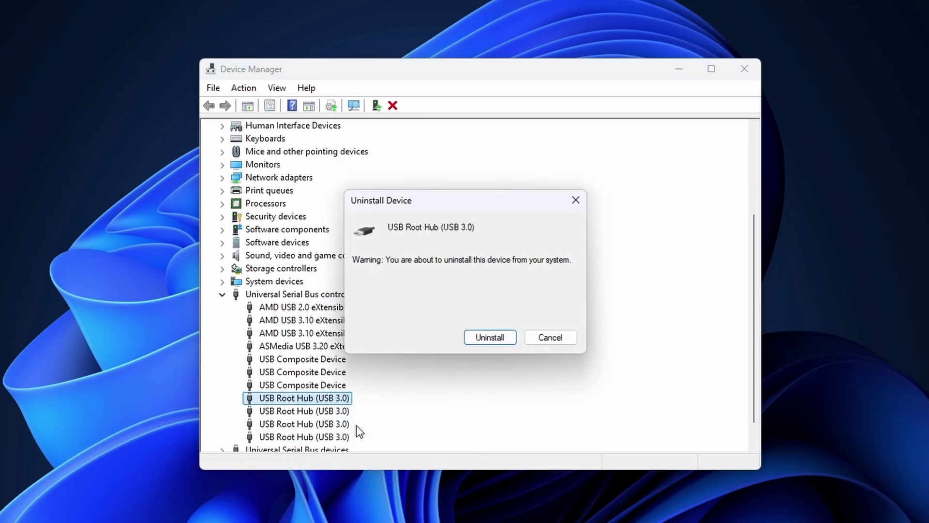
click(490, 337)
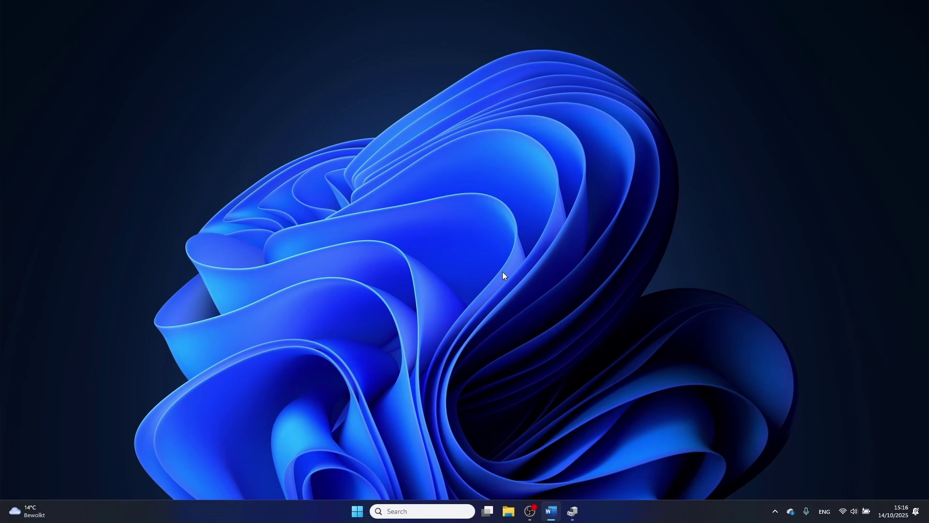
Step: Open Bluetooth & devices settings from search and go to its USB page
click(453, 507)
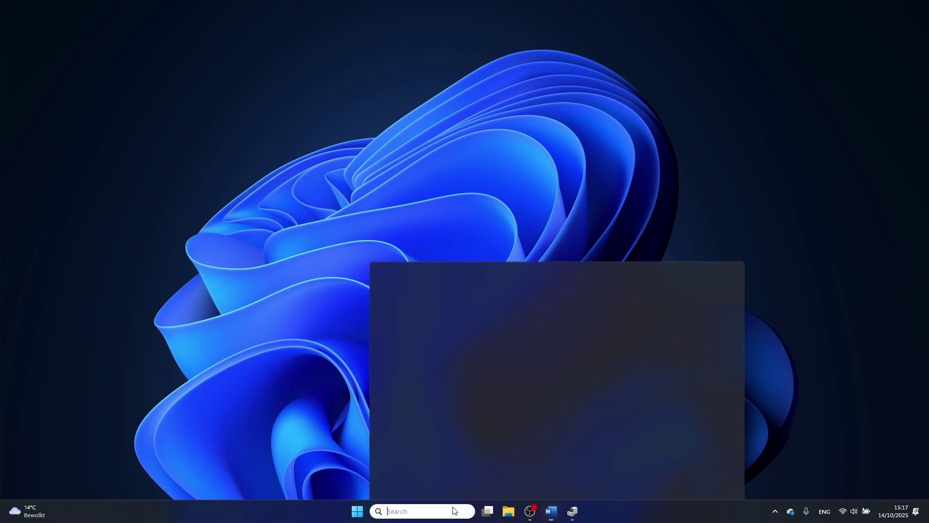
text(blueto)
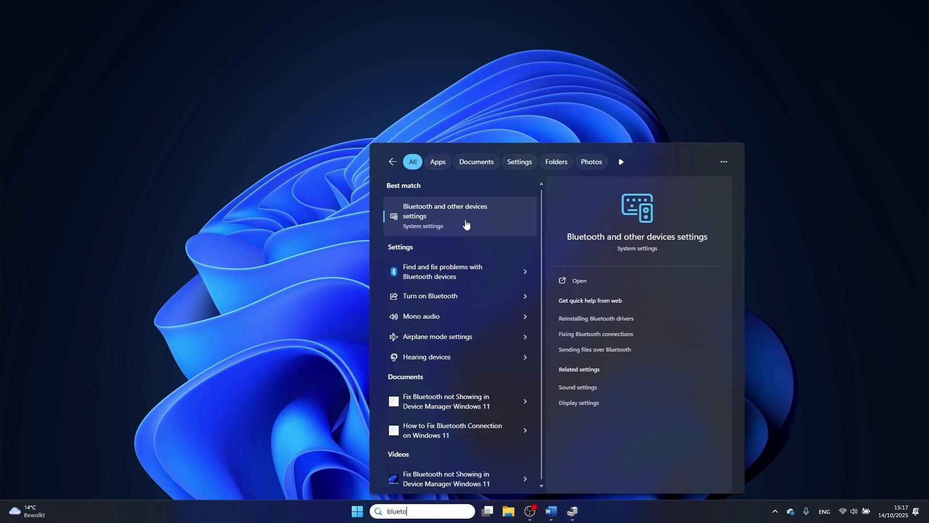
click(466, 223)
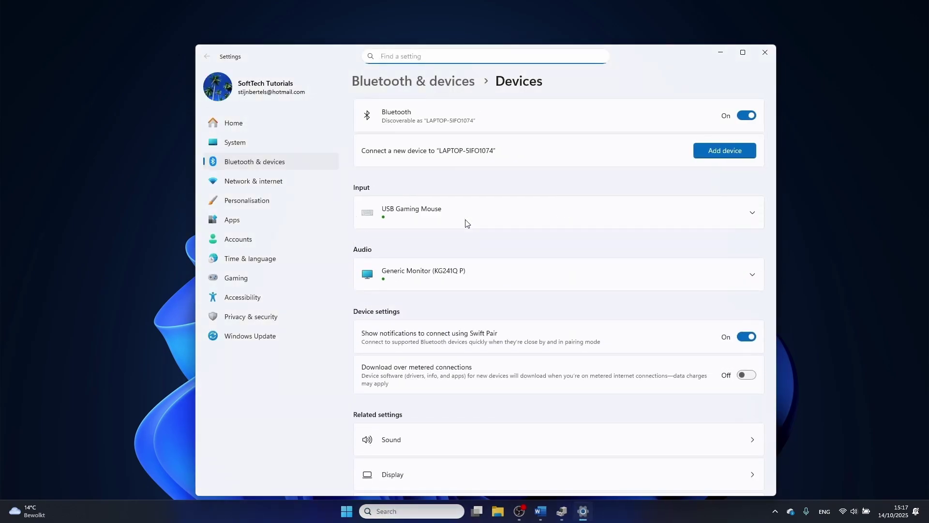
click(420, 81)
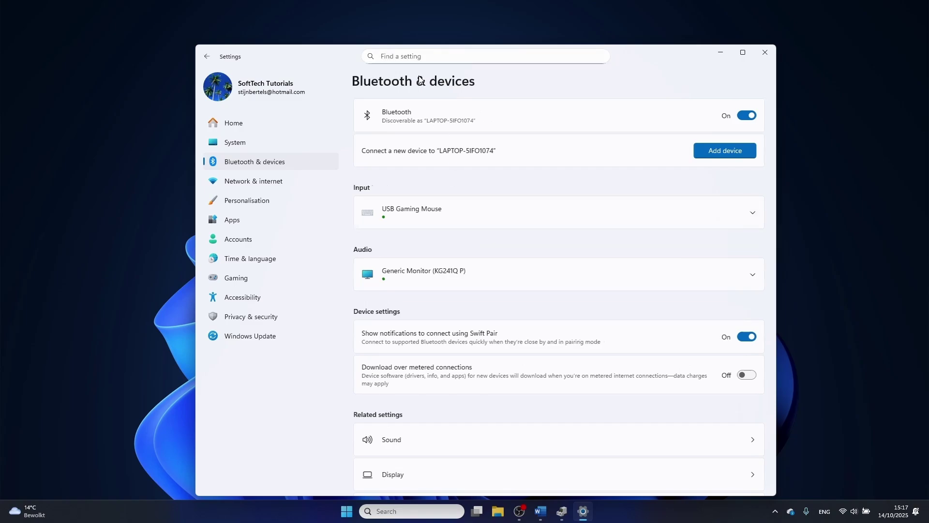
scroll(504, 291, down, 3)
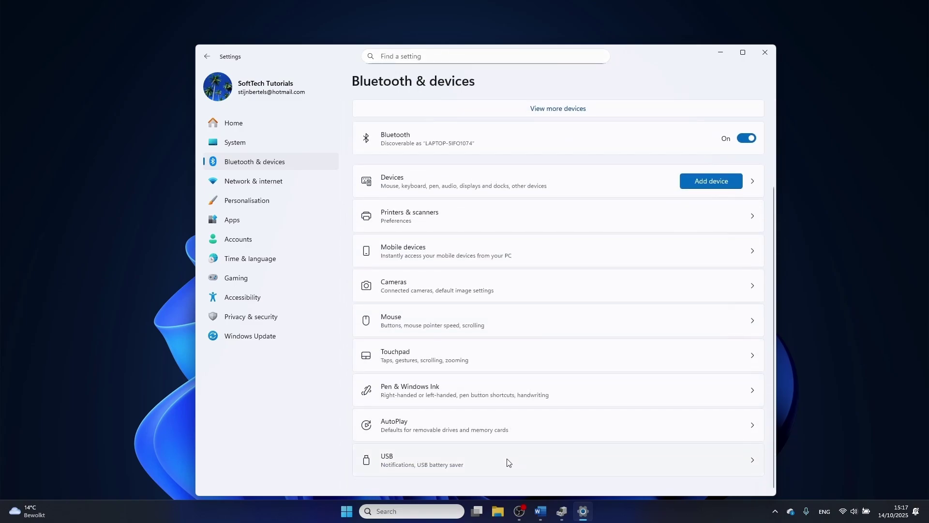
click(508, 462)
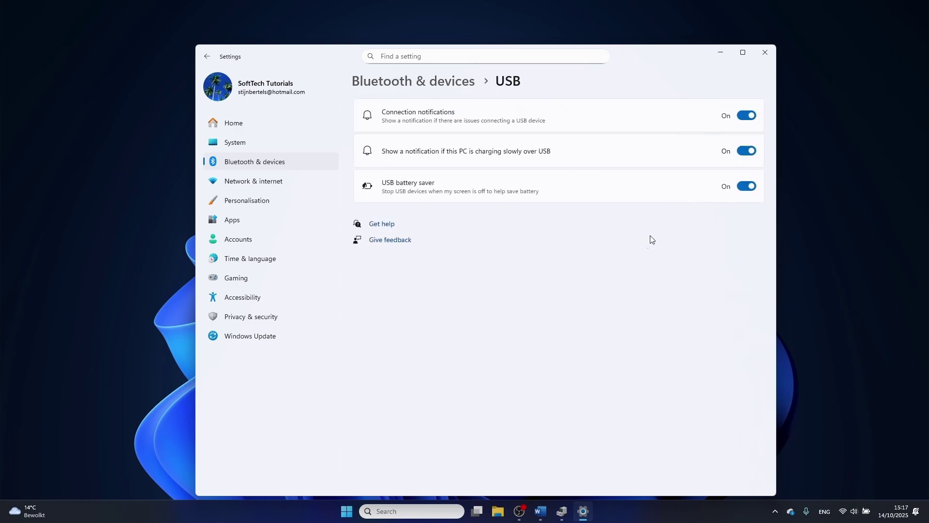
Step: Switch USB battery saver off and untick 'Allow the computer to turn off this device' for the first USB Root Hub
click(746, 187)
click(559, 515)
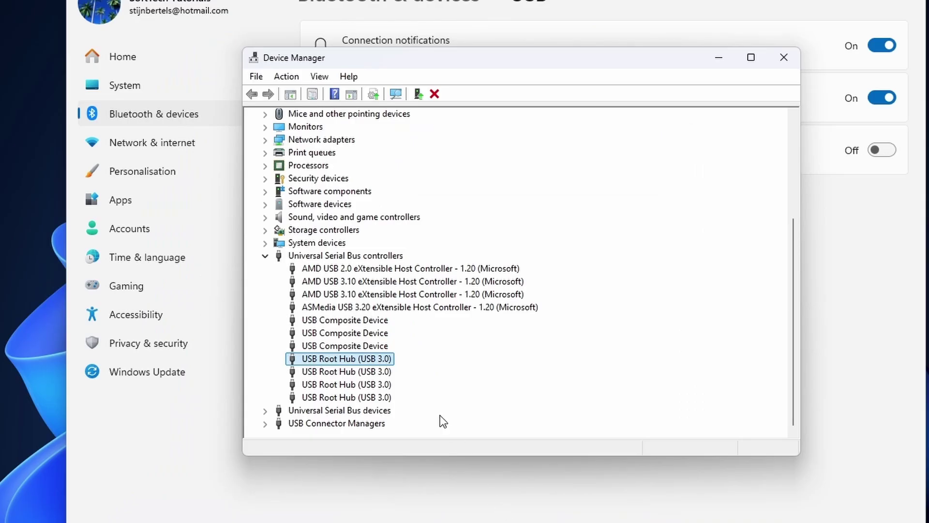
right_click(379, 361)
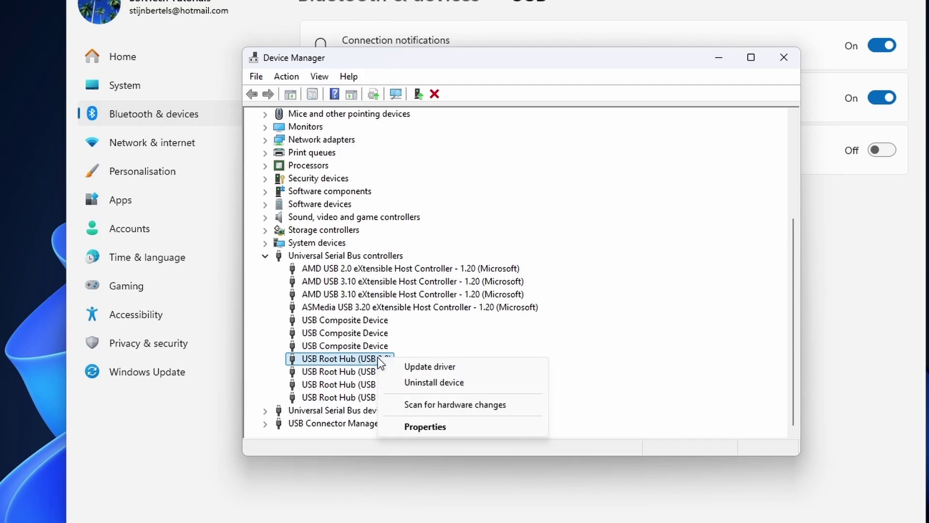
click(417, 427)
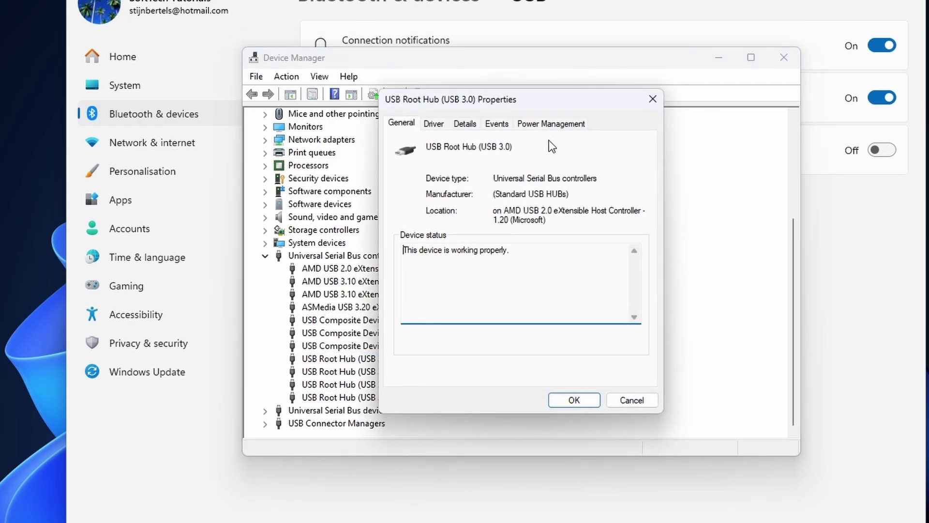
click(551, 127)
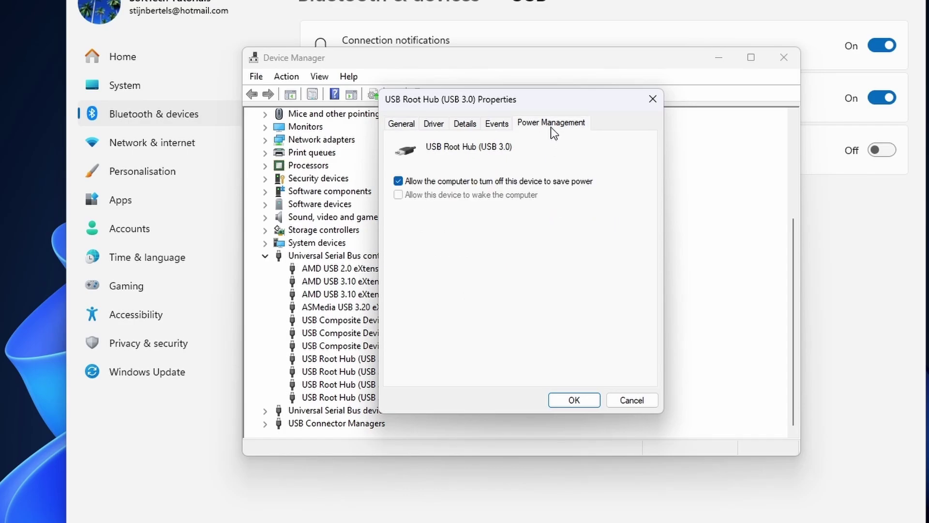
click(398, 181)
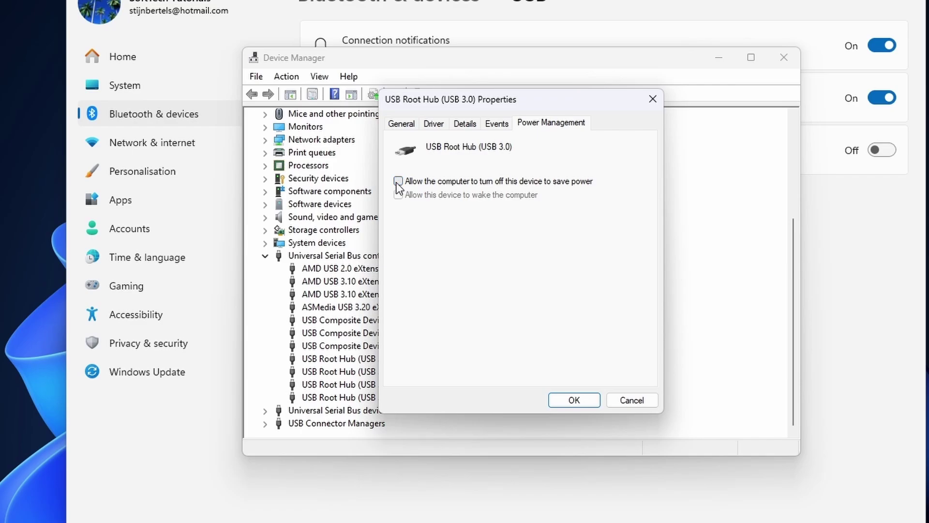
click(551, 402)
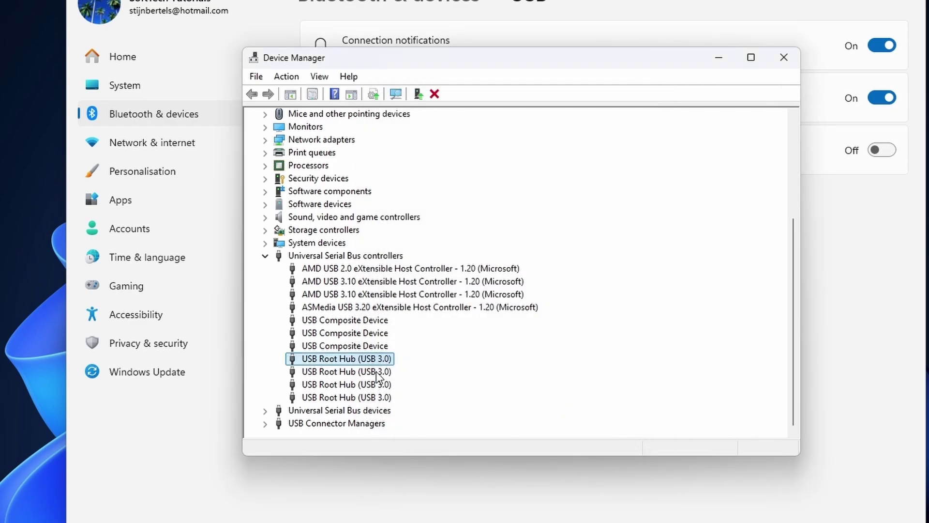
right_click(376, 370)
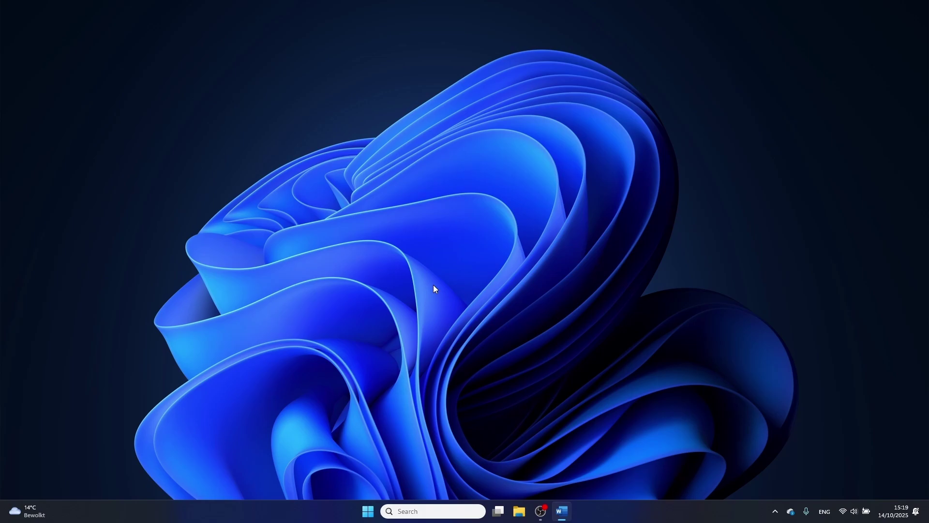
Step: Browse in File Explorer to the C:\Windows\INF folder
click(519, 512)
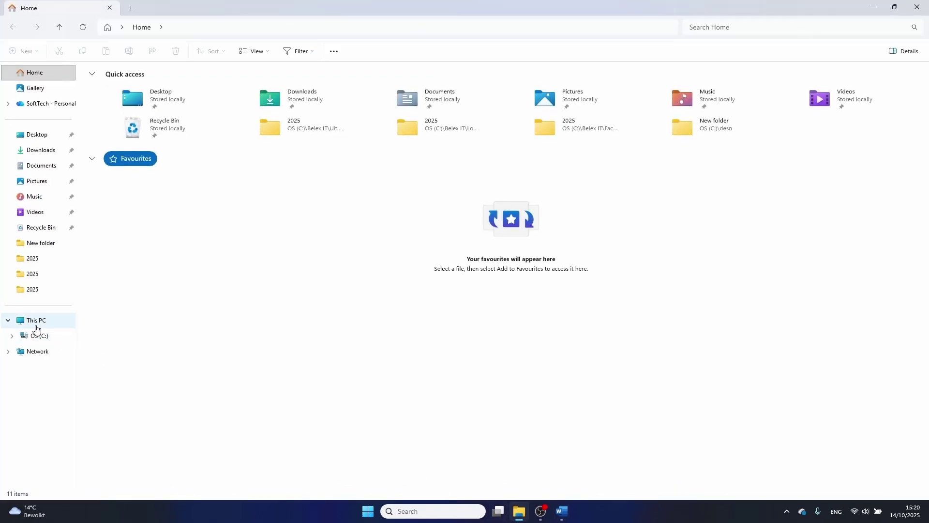
click(37, 324)
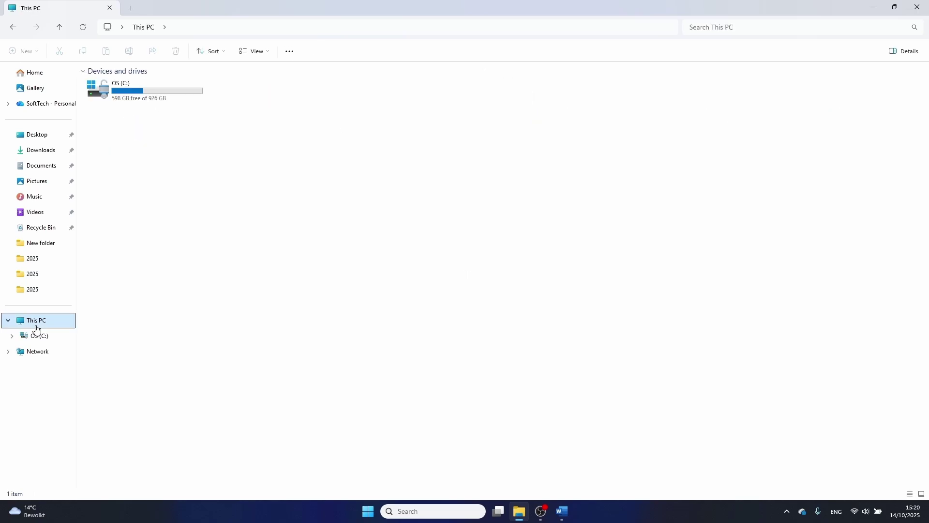
double_click(142, 84)
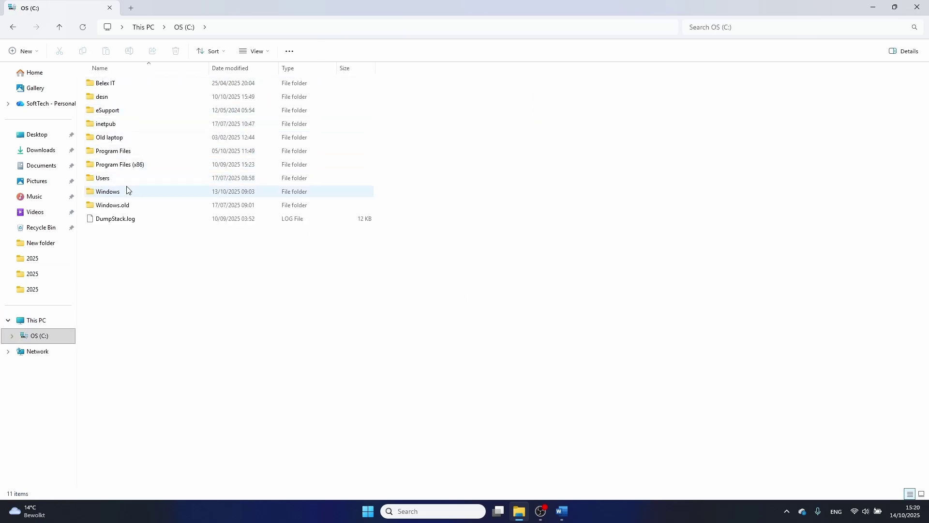
double_click(127, 191)
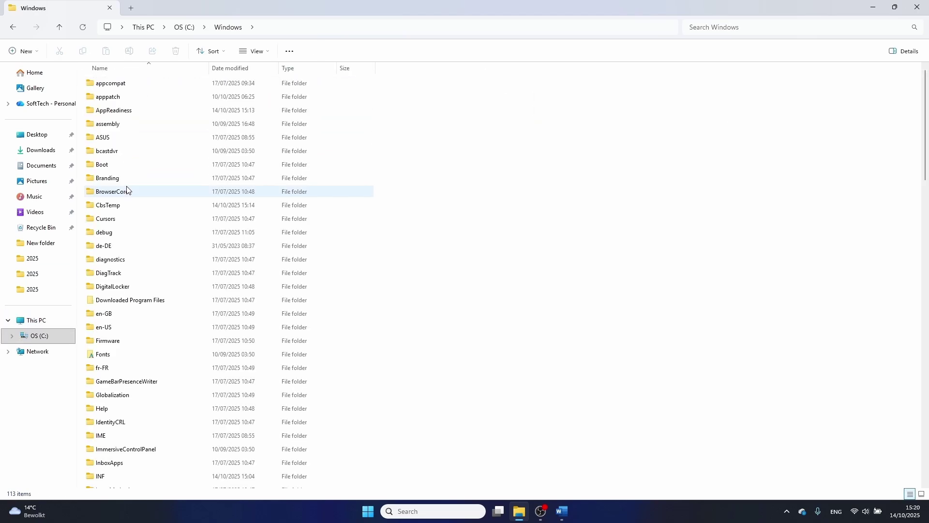
scroll(165, 271, down, 2)
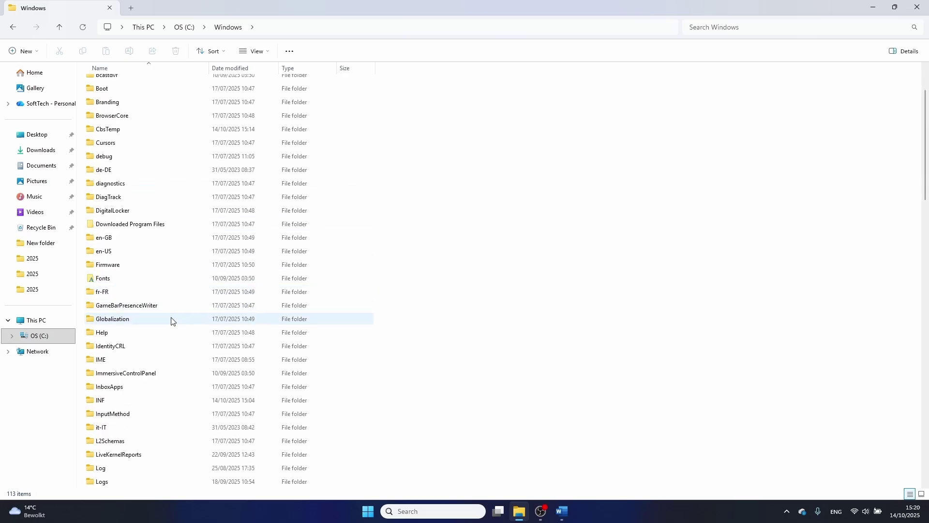
mouse_move(103, 404)
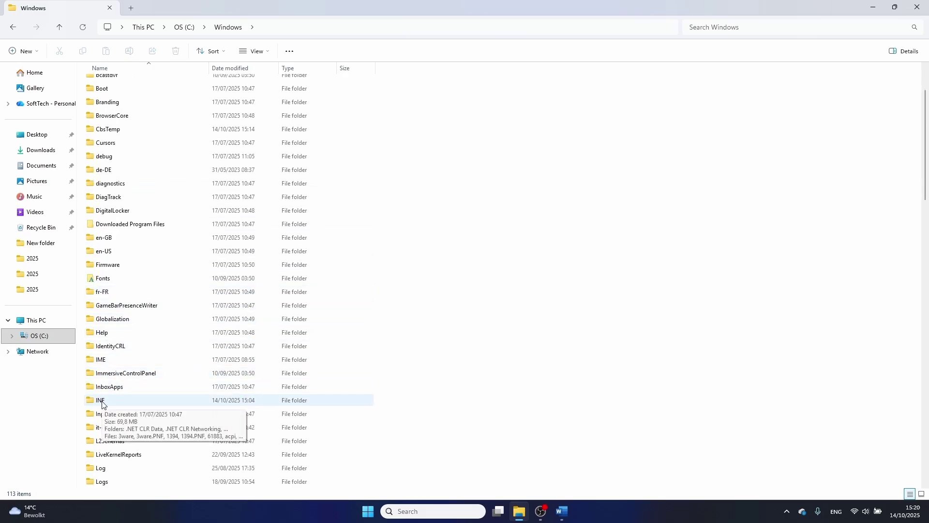
double_click(102, 404)
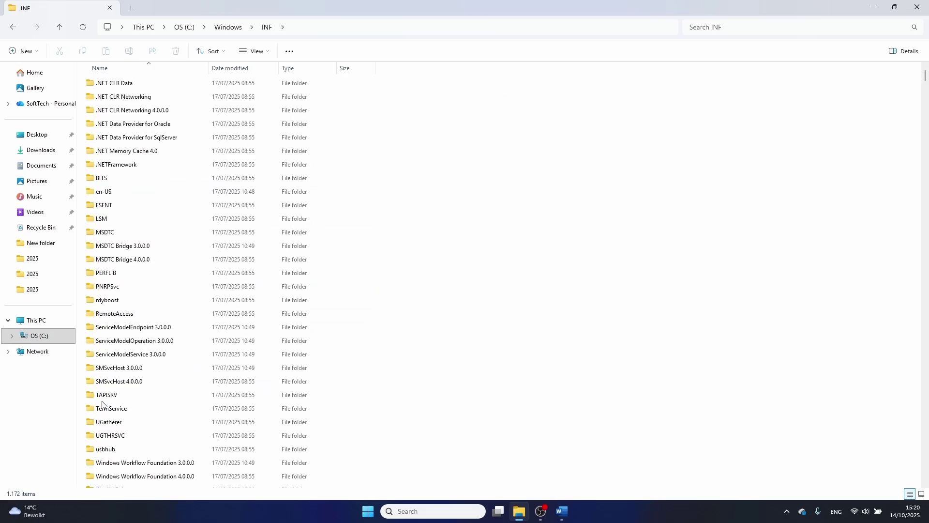
Step: Find wpdmtp.inf in the INF folder and install it, dismissing the success message
click(744, 27)
text(wp)
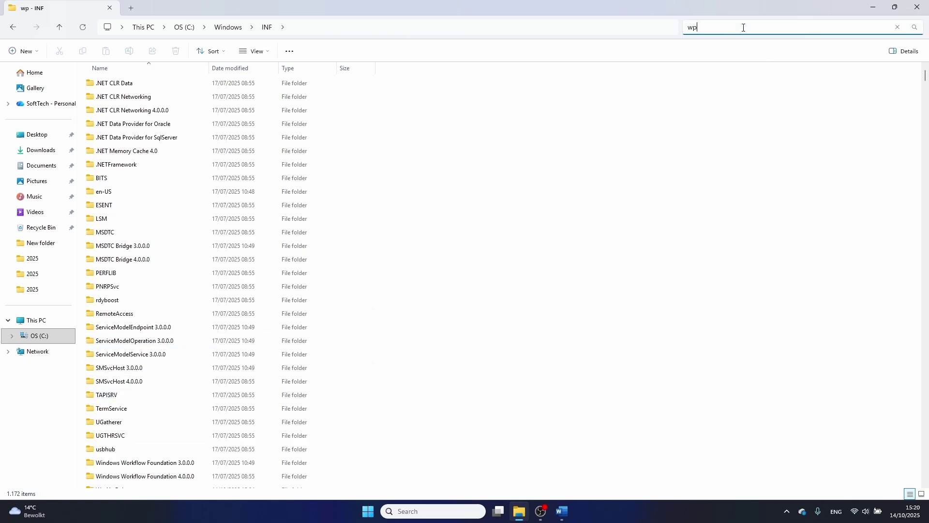
text(dmtp)
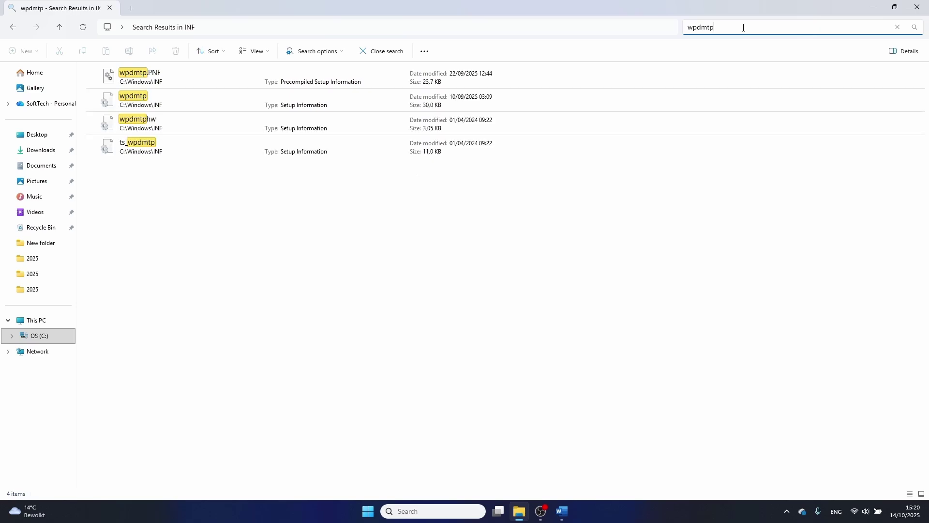
right_click(141, 105)
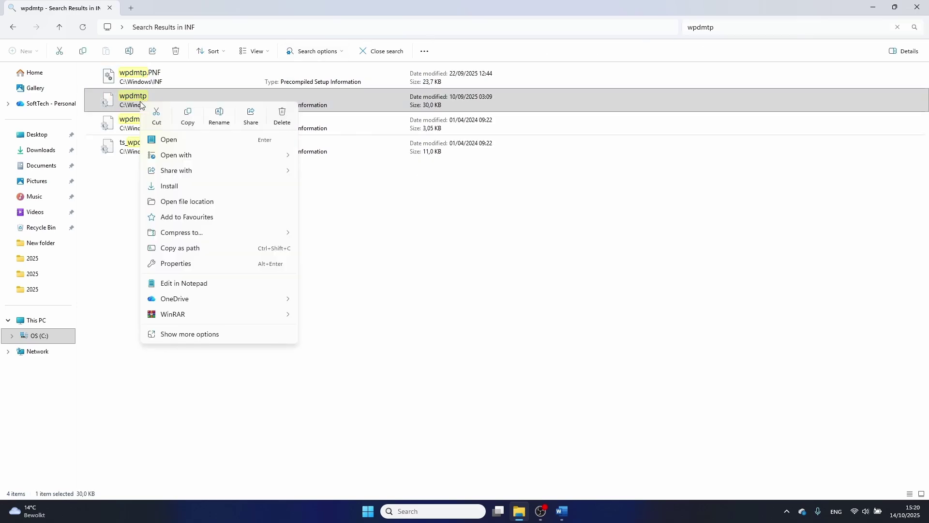
click(197, 192)
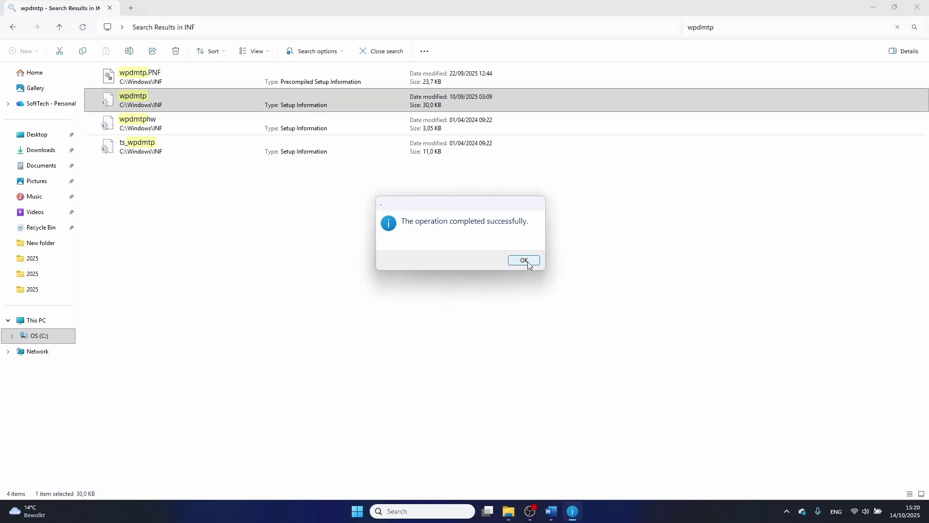
click(524, 261)
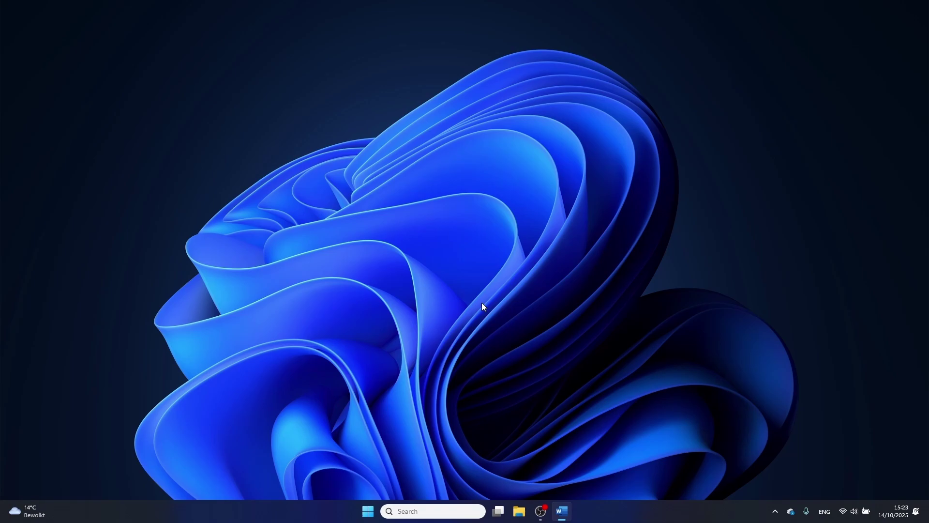
Step: Run Command Prompt as administrator and start diskpart in it
click(429, 506)
text(cmd)
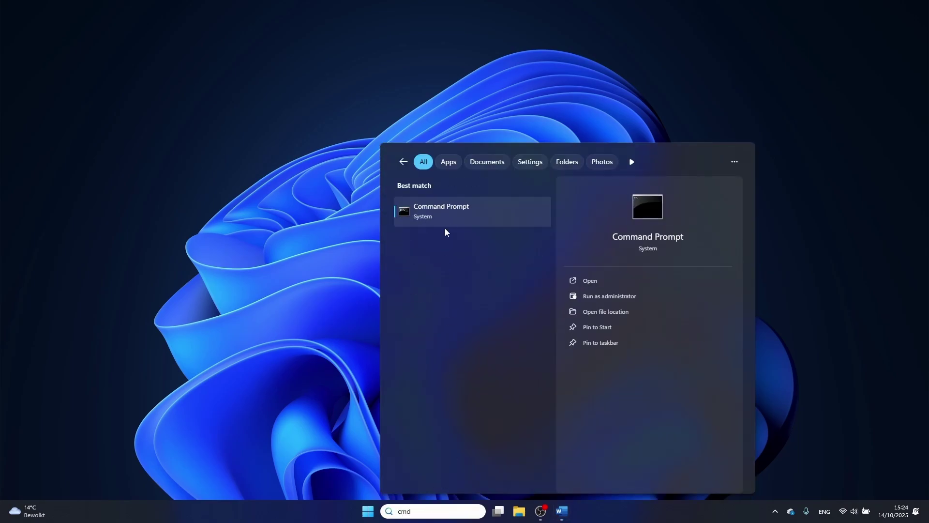
right_click(444, 208)
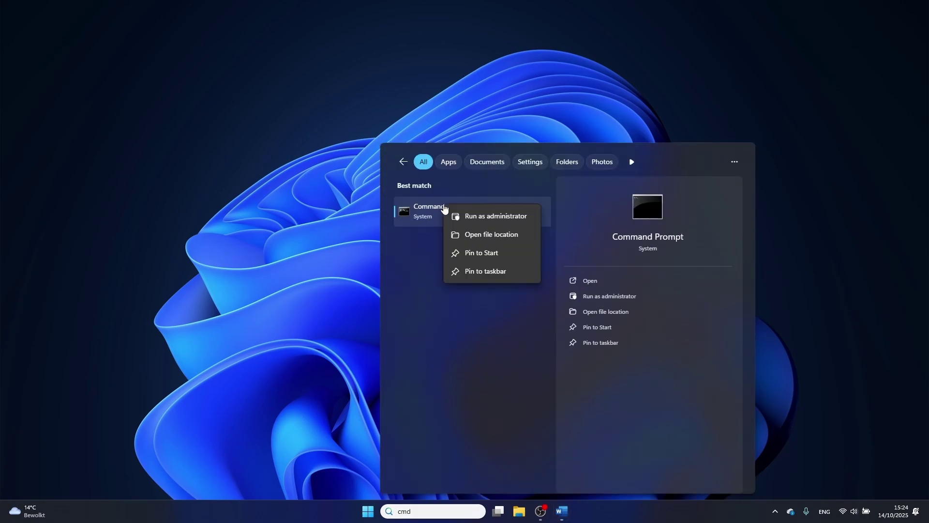
click(500, 219)
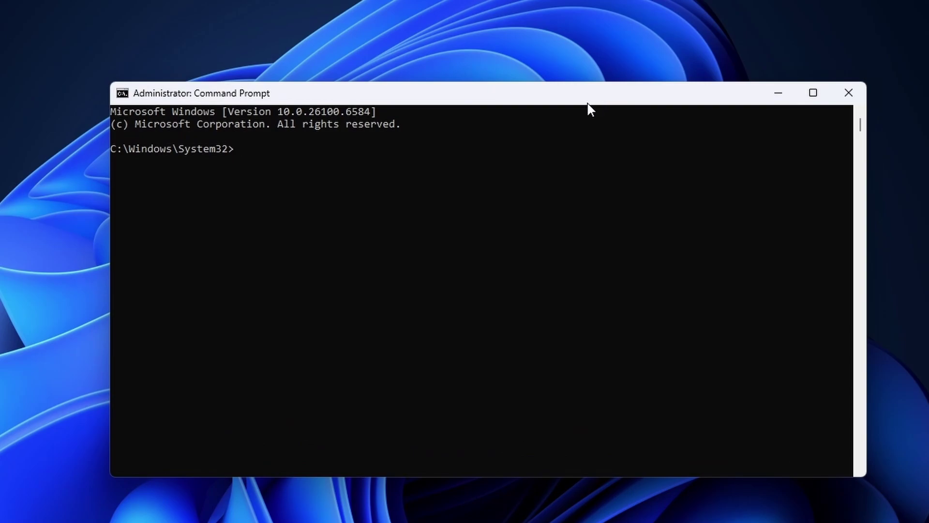
text(diskpart)
key(Return)
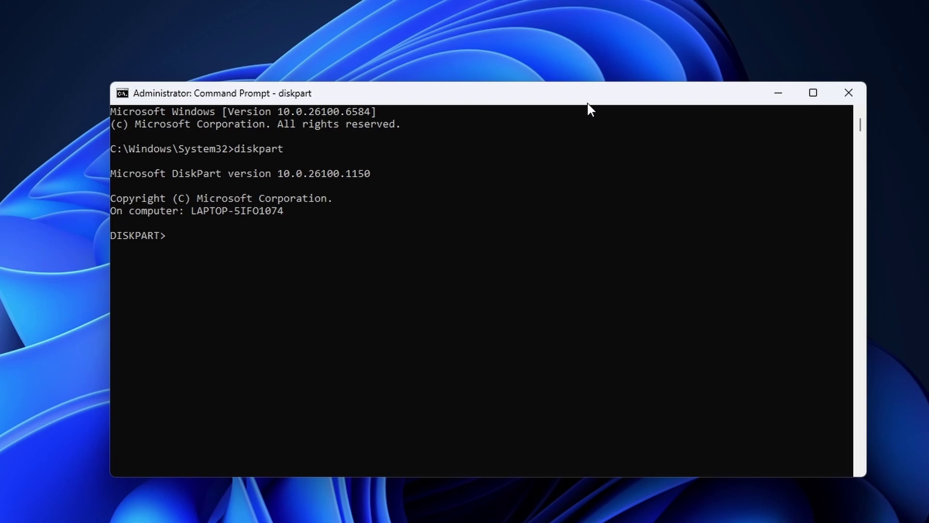
Step: Run list disk, select disk 1 and detail disk to confirm the 14 GB SanDisk USB drive
text(list disk)
key(Return)
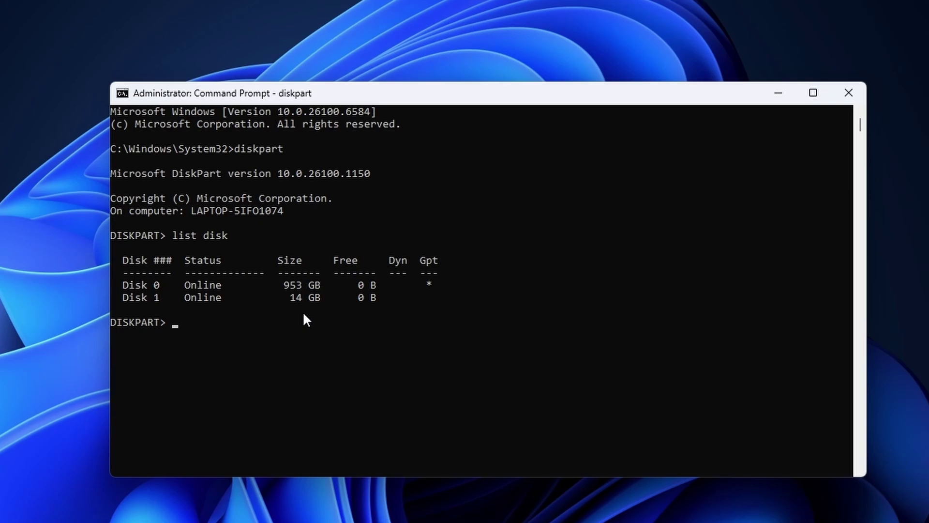
text(select disk 1)
key(Return)
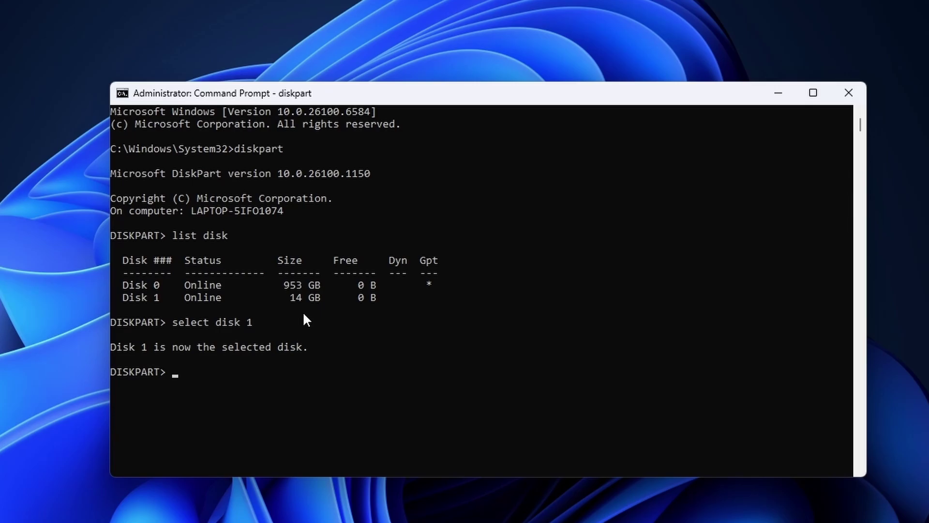
text(detail disk)
key(Return)
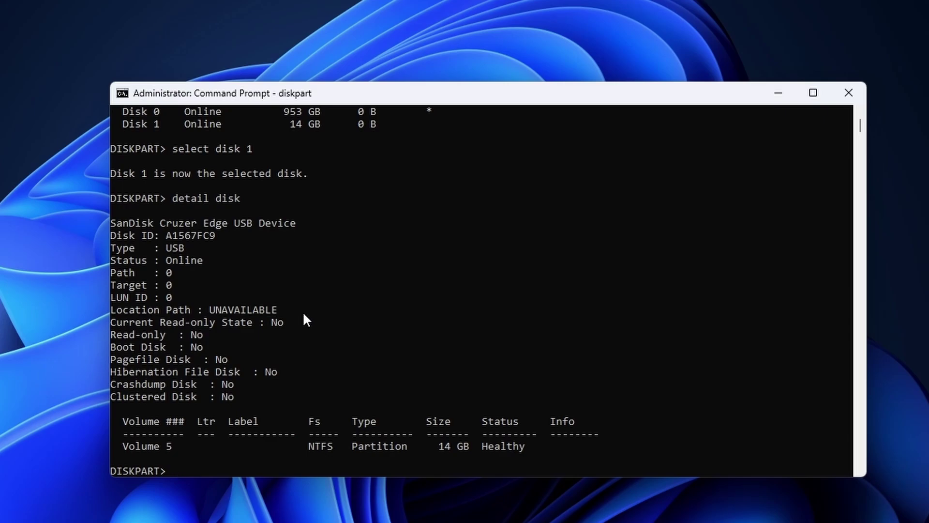
Step: Run clean, create partition primary and format fs=NTFS quick on Disk 1
text(clean)
key(Return)
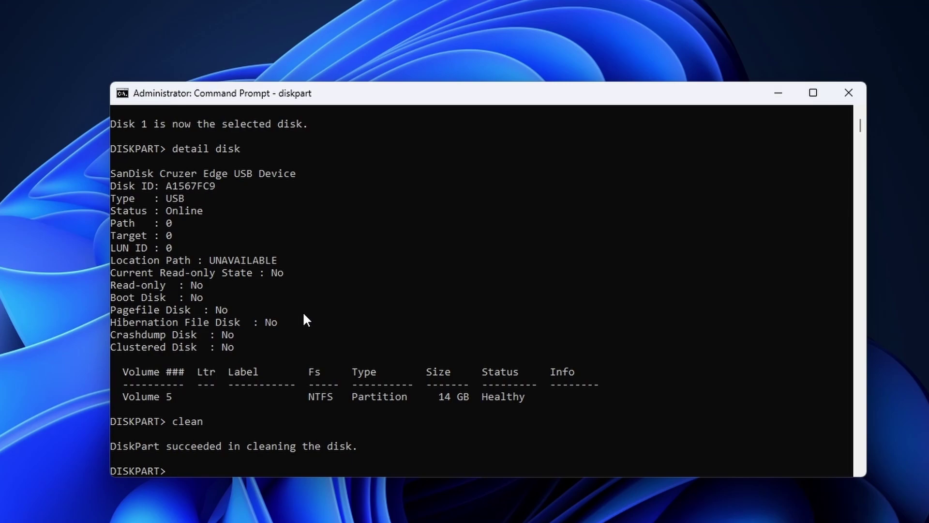
text(create partition pr)
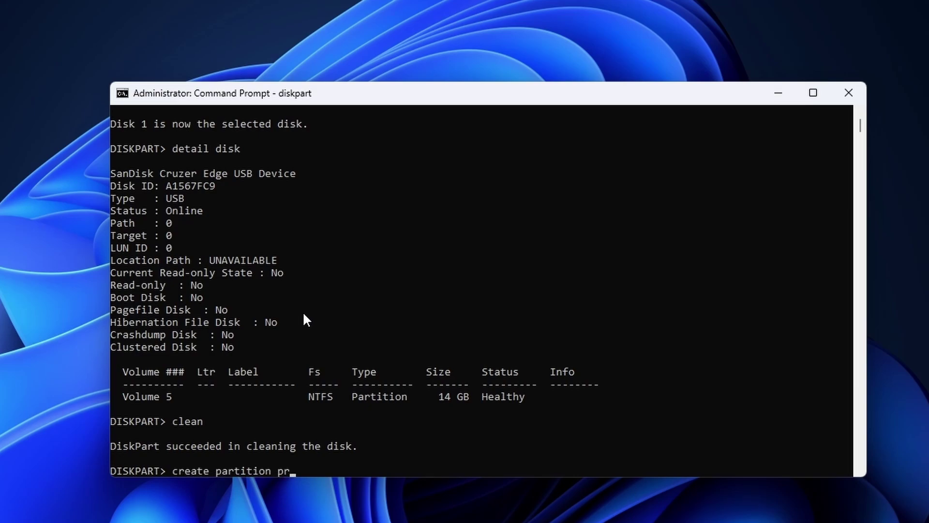
text(imary)
key(Return)
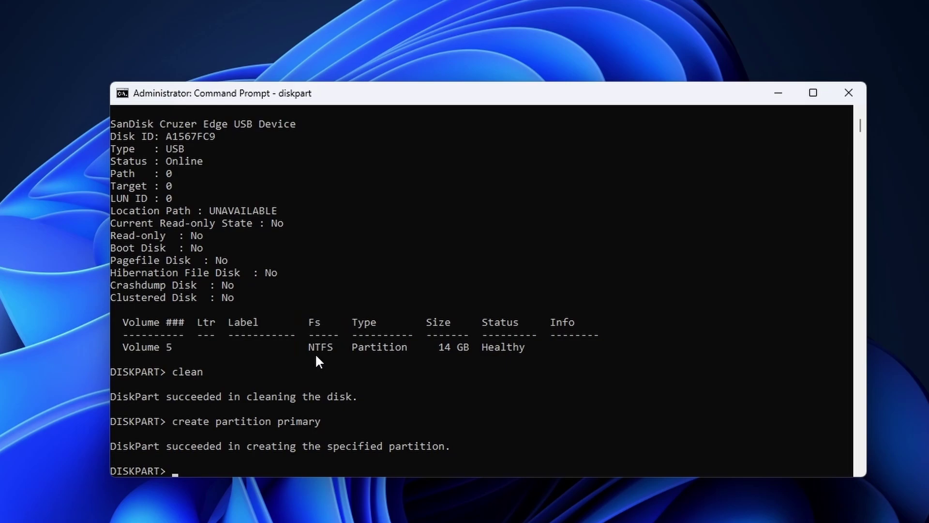
text(format fs=NTFS)
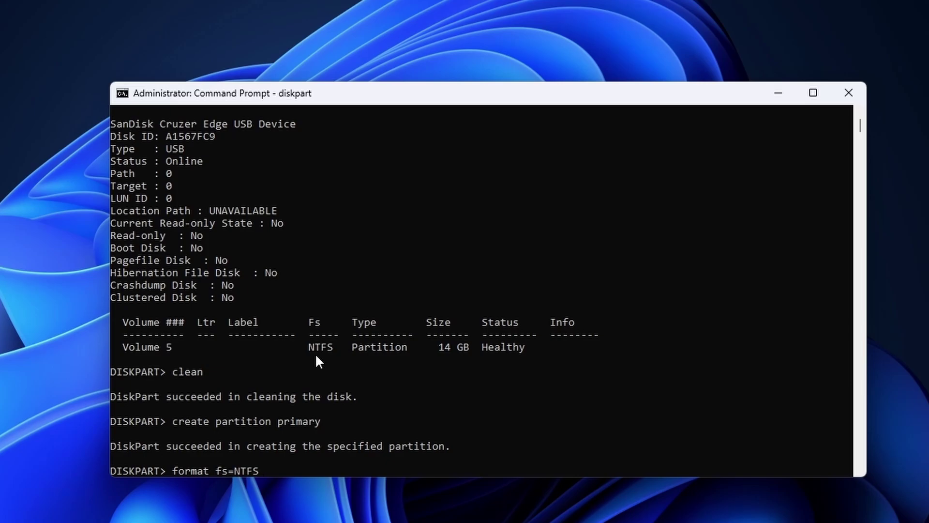
text( quick)
key(Return)
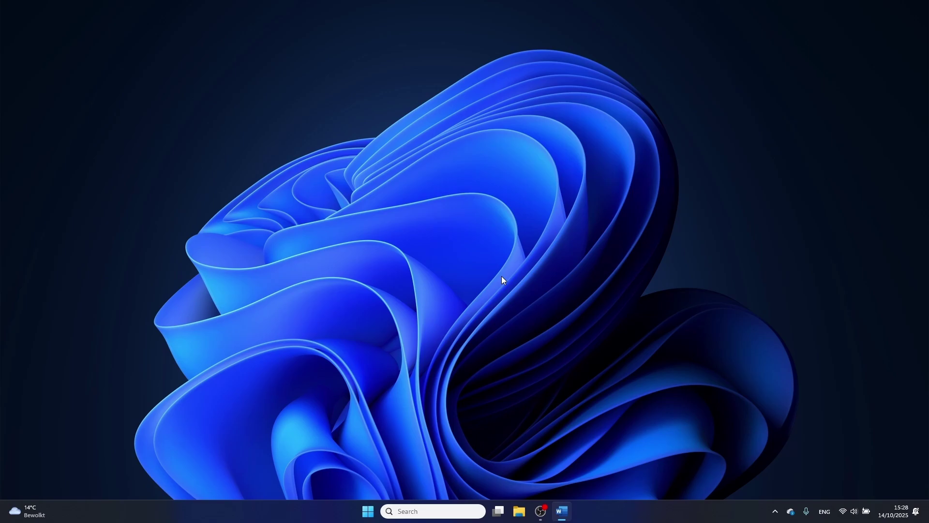
Step: Open a new administrator Command Prompt, centre it, and run SFC /scannow
click(441, 510)
text(cmd)
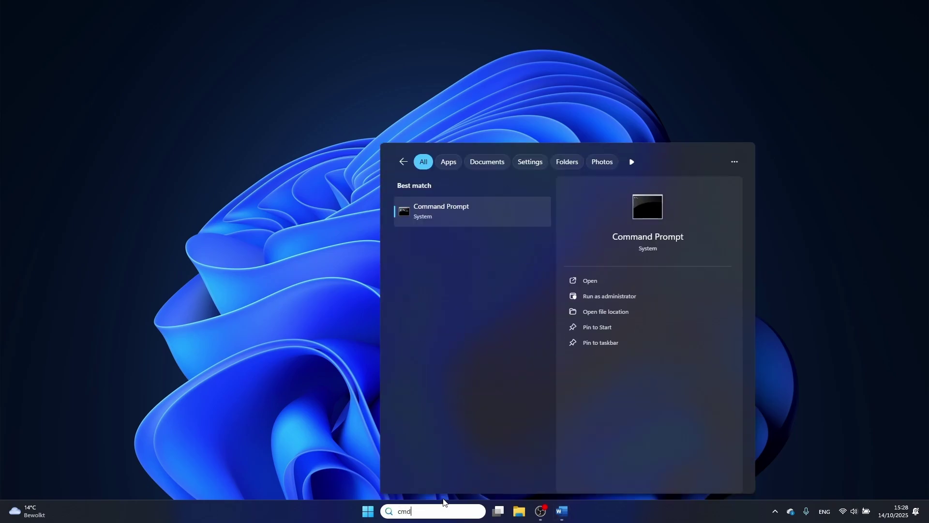
right_click(463, 211)
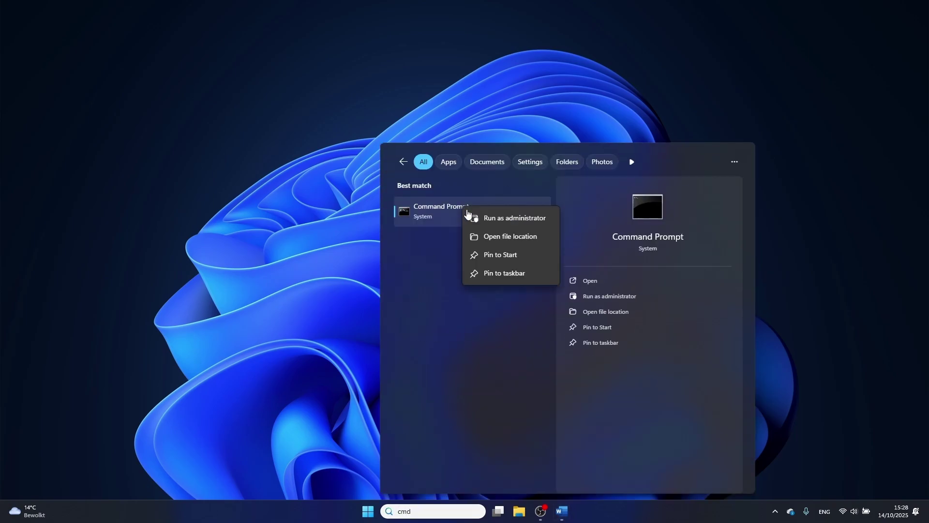
click(493, 219)
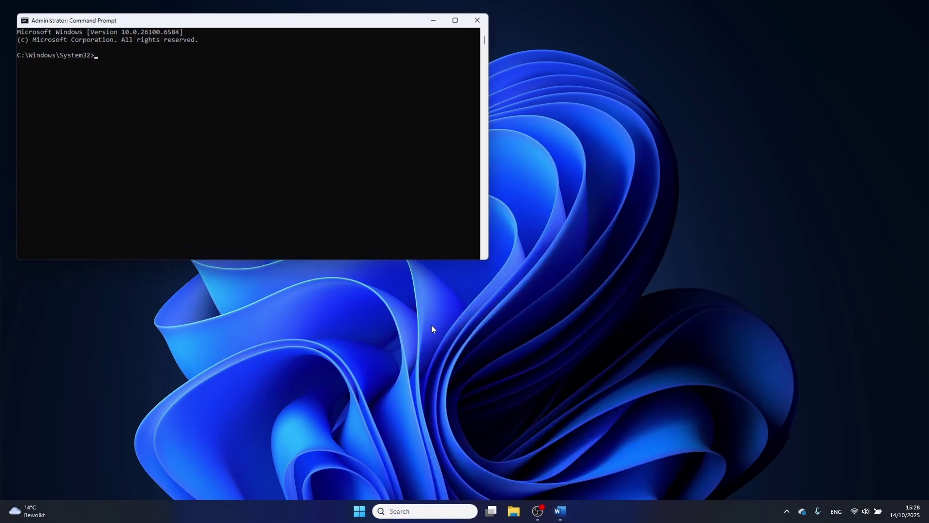
drag(338, 24, 539, 117)
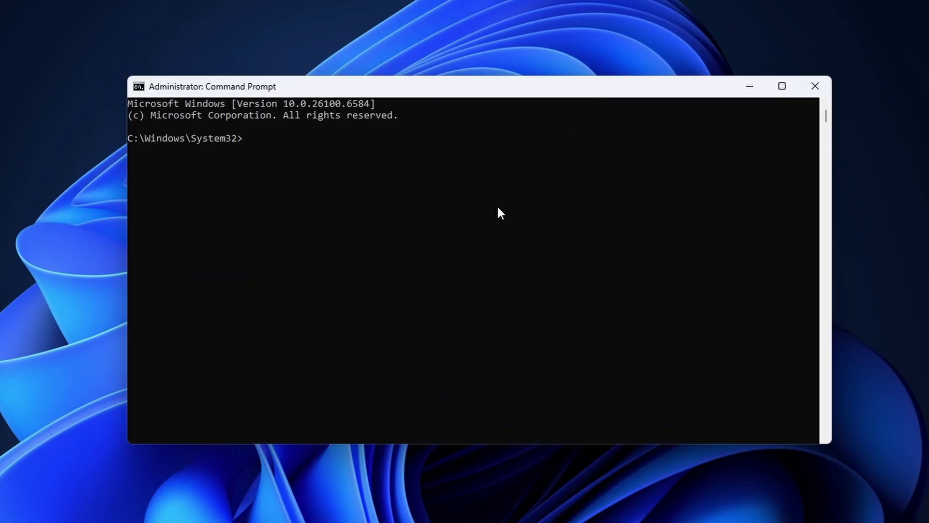
text(SFC /scannow)
key(Return)
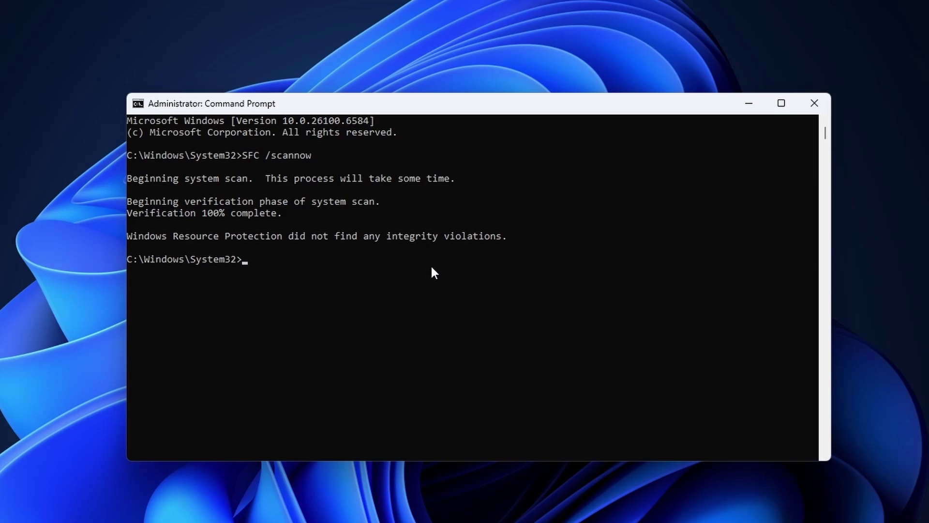
Step: Run DISM /Online /Cleanup-Image /RestoreHealth to repair the running Windows image
text(DISM /Online /Clean)
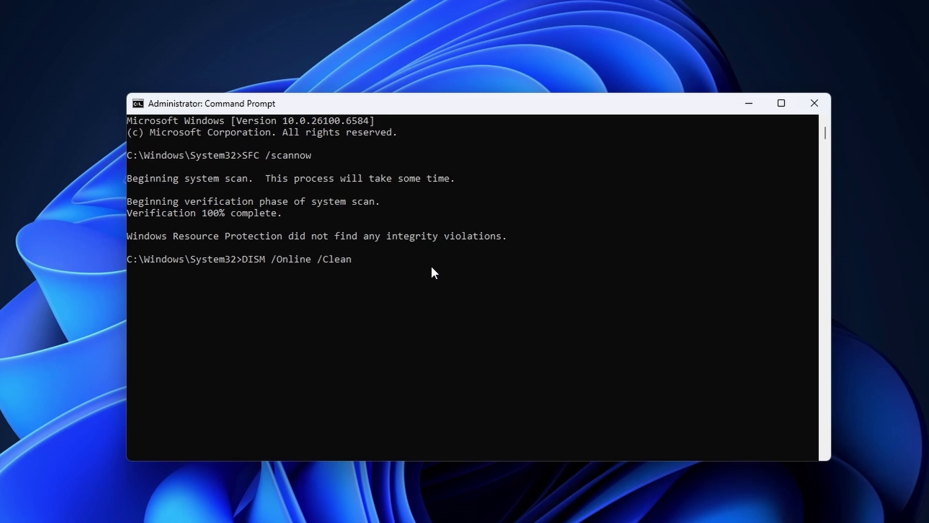
text(up-Image /RestoreHealth)
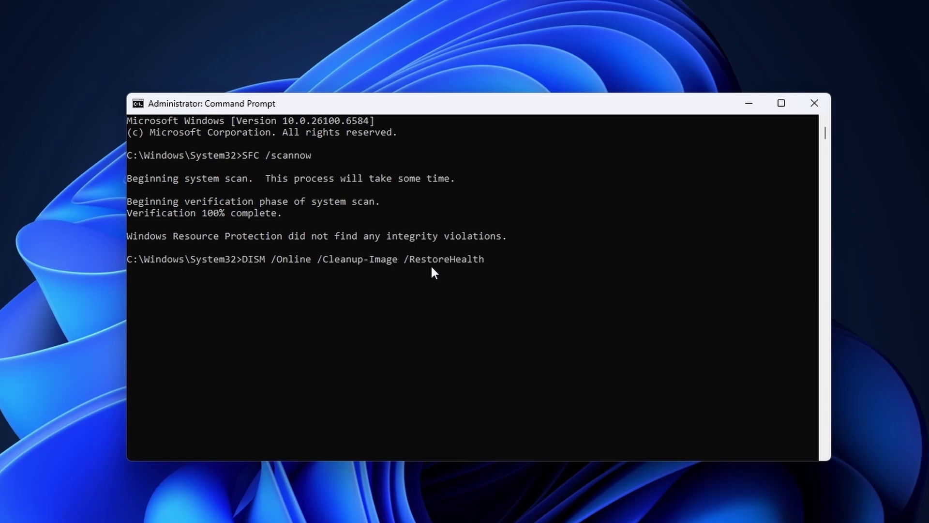
key(Return)
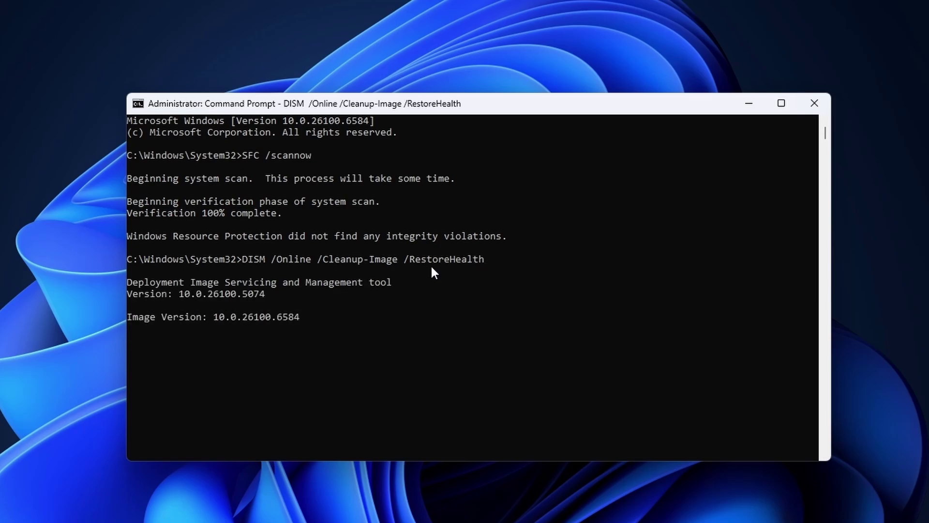